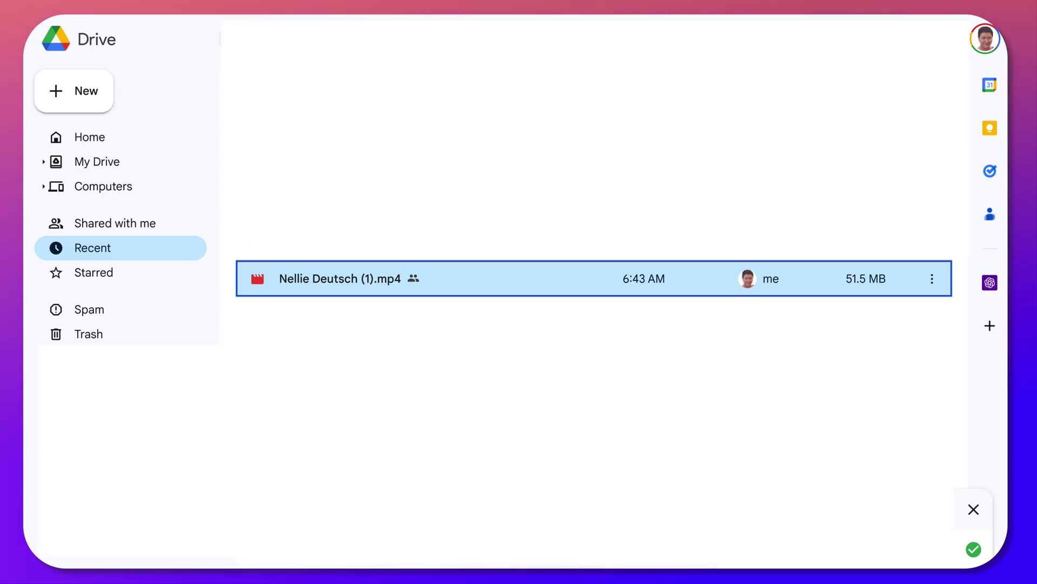
# Step: Open the shared 'Integrating Technology Moodle for Teachers Website.wav' file in Drive's audio preview
pyautogui.click(91, 91)
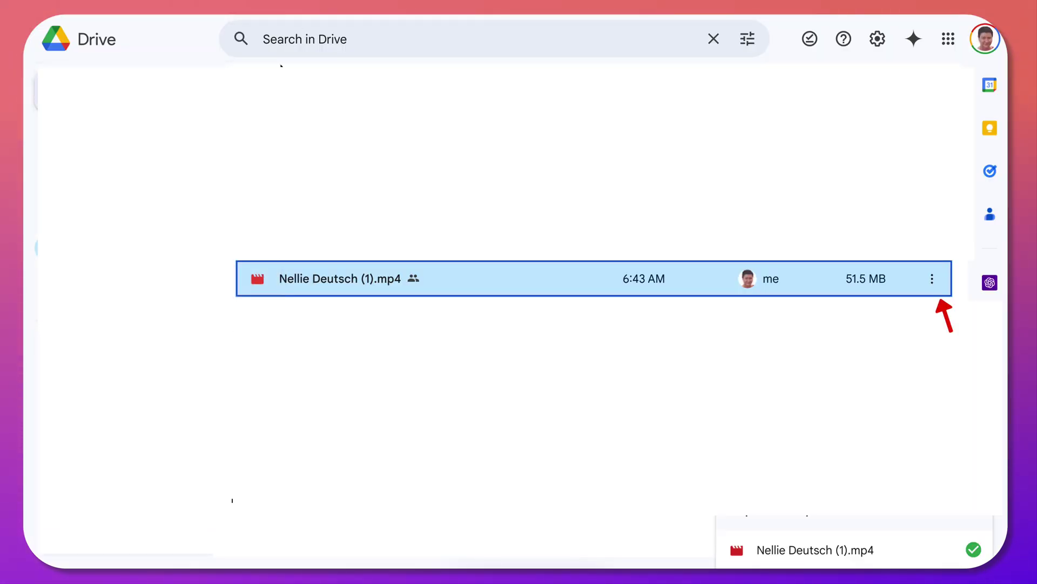
pyautogui.click(933, 279)
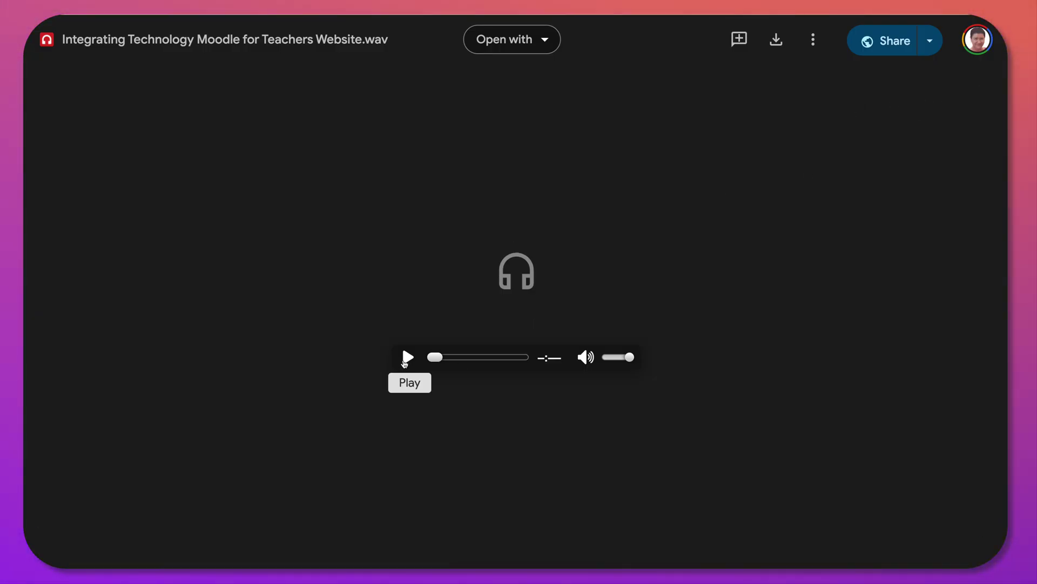
# Step: Play the .wav audio, pause it at 0:04, and advance the tutorial to Step 5
pyautogui.click(408, 357)
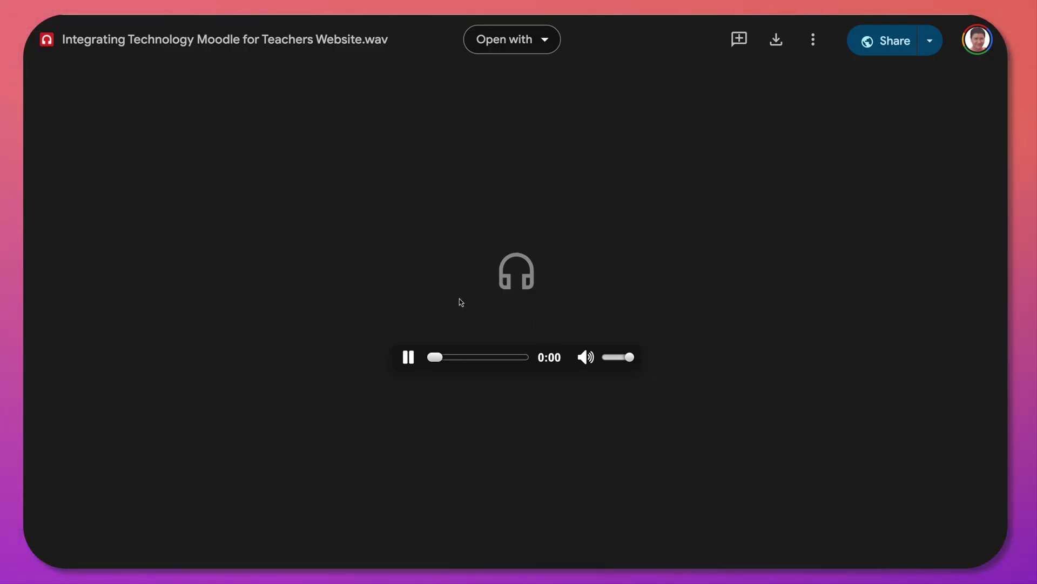
pyautogui.click(408, 357)
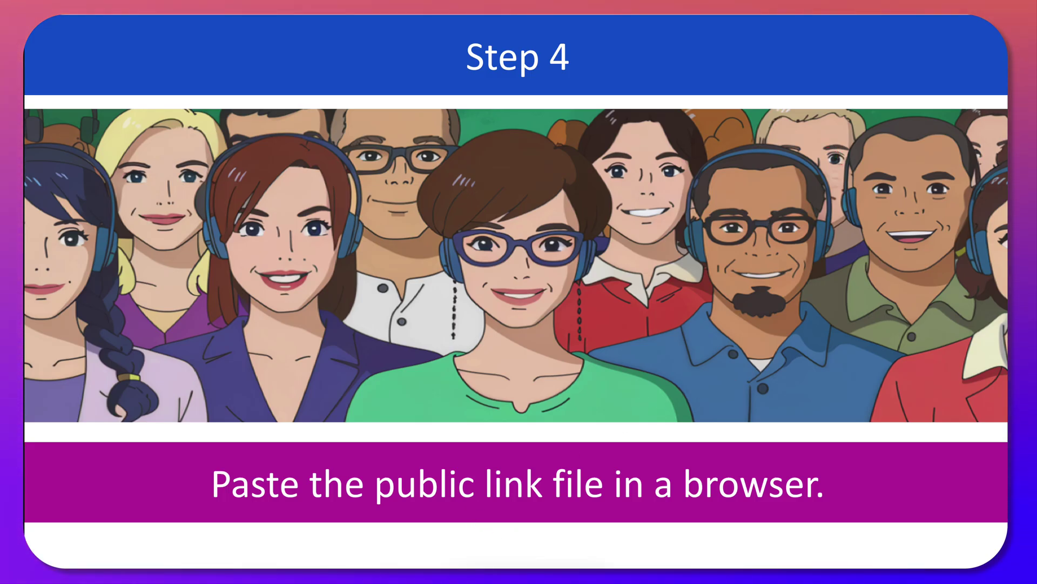
pyautogui.press('Right')
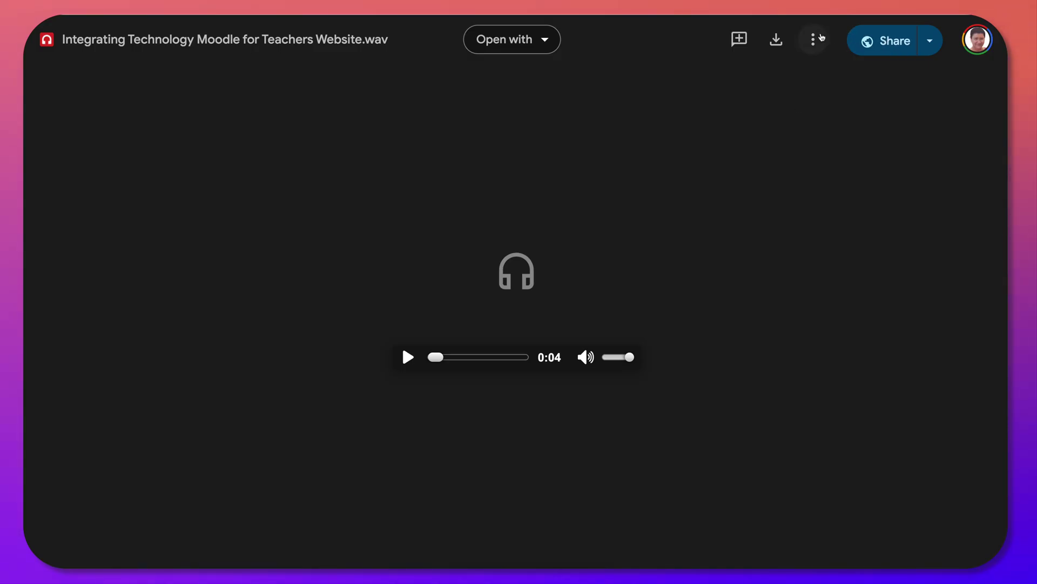
# Step: Copy the src link from the .wav file's Embed item iframe code
pyautogui.click(815, 41)
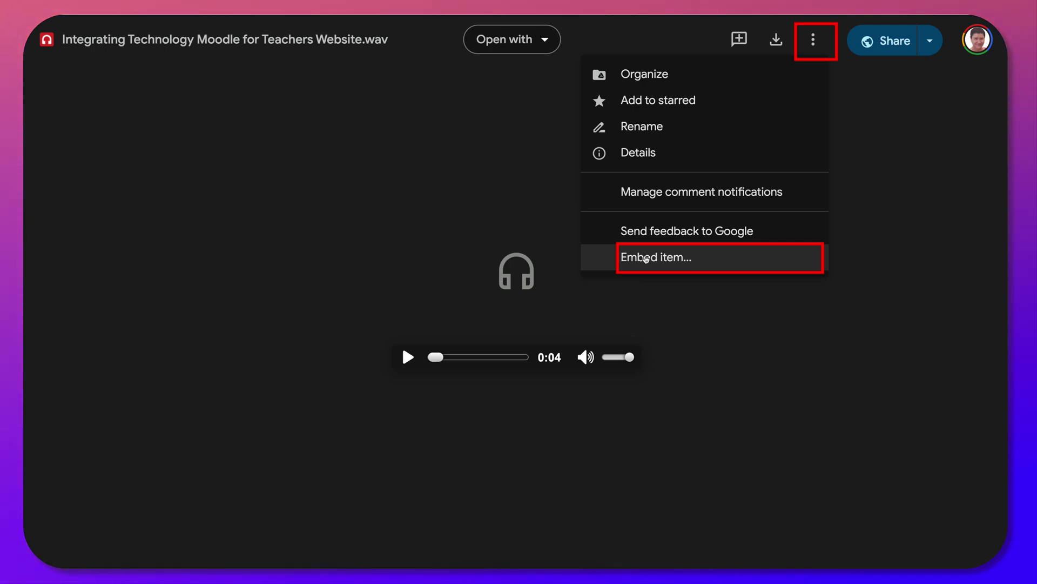
pyautogui.click(646, 259)
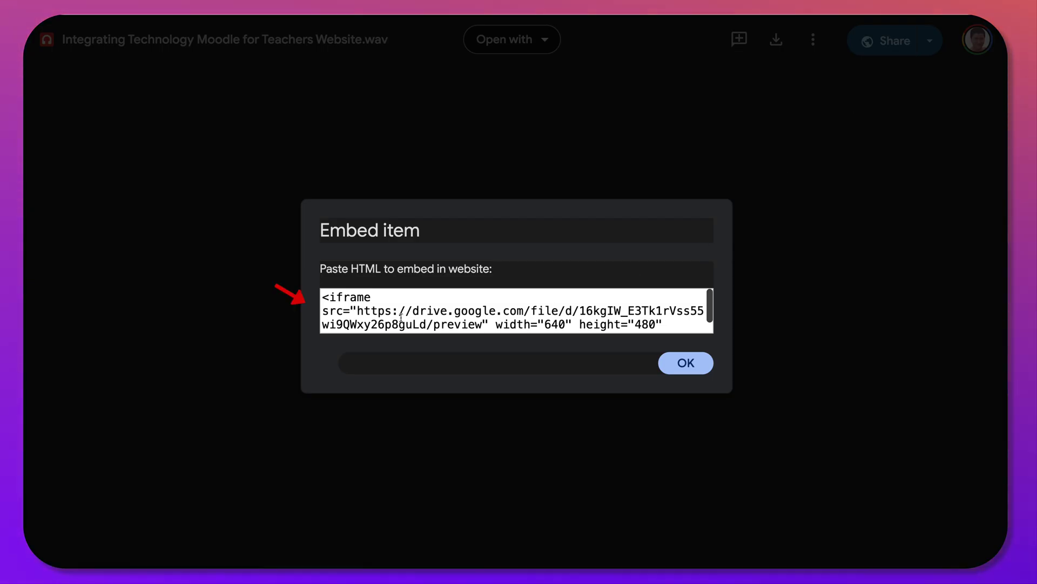
pyautogui.moveTo(357, 310); pyautogui.dragTo(481, 323)
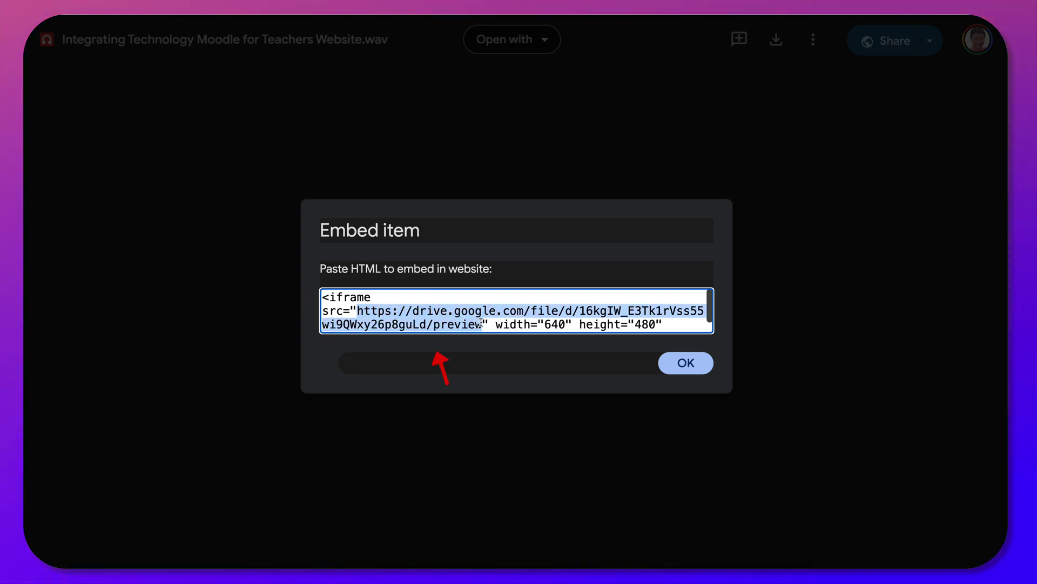
pyautogui.rightClick(457, 319)
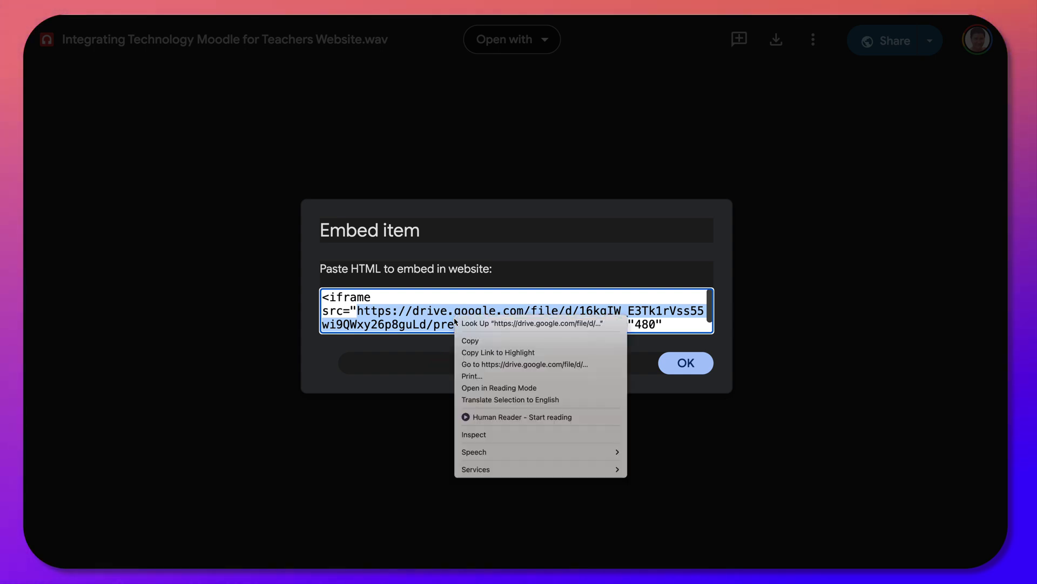
pyautogui.click(476, 341)
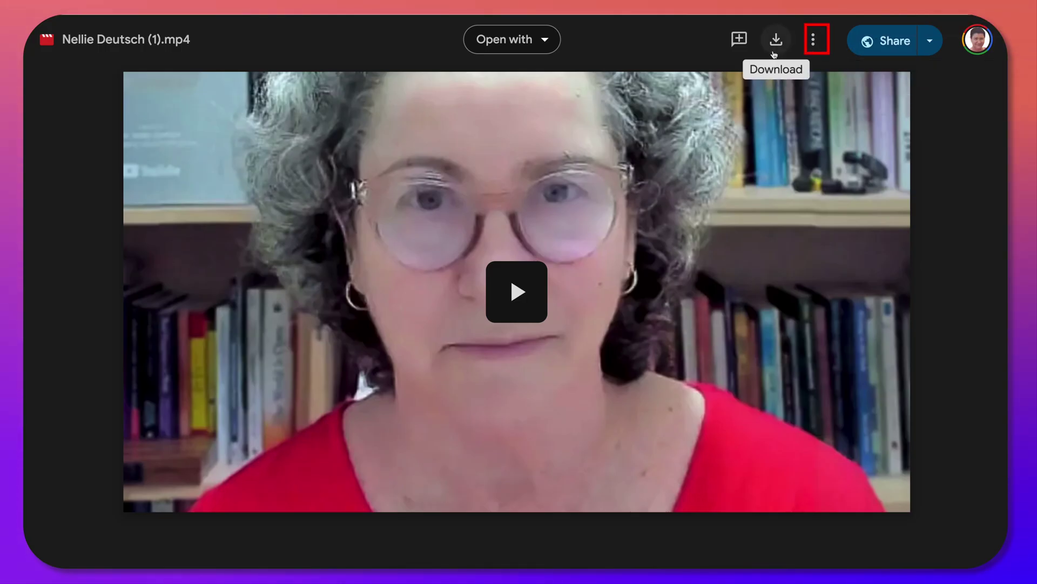
# Step: Show the .mp4 video's Embed item code and select the preview link in its src
pyautogui.click(813, 43)
pyautogui.click(637, 257)
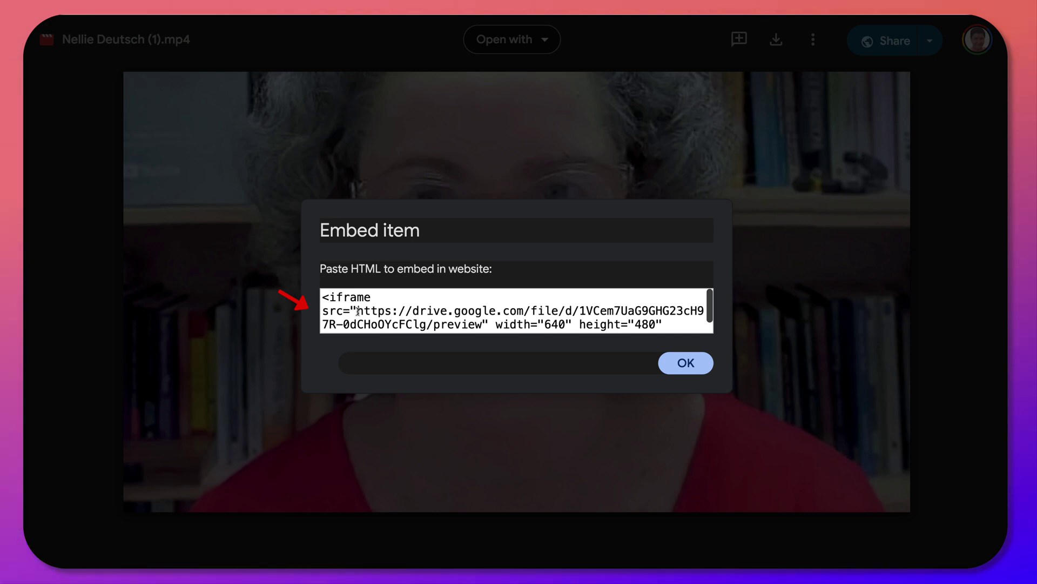
pyautogui.moveTo(358, 312); pyautogui.dragTo(458, 322)
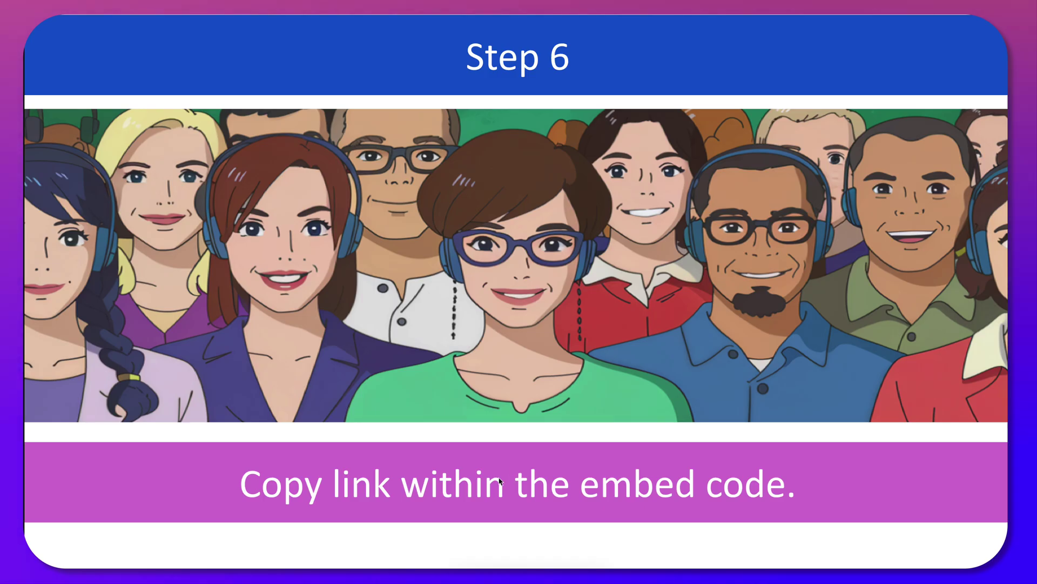
# Step: Advance the tutorial slides from Step 6 through Step 7 to Step 8
pyautogui.moveTo(123, 534)
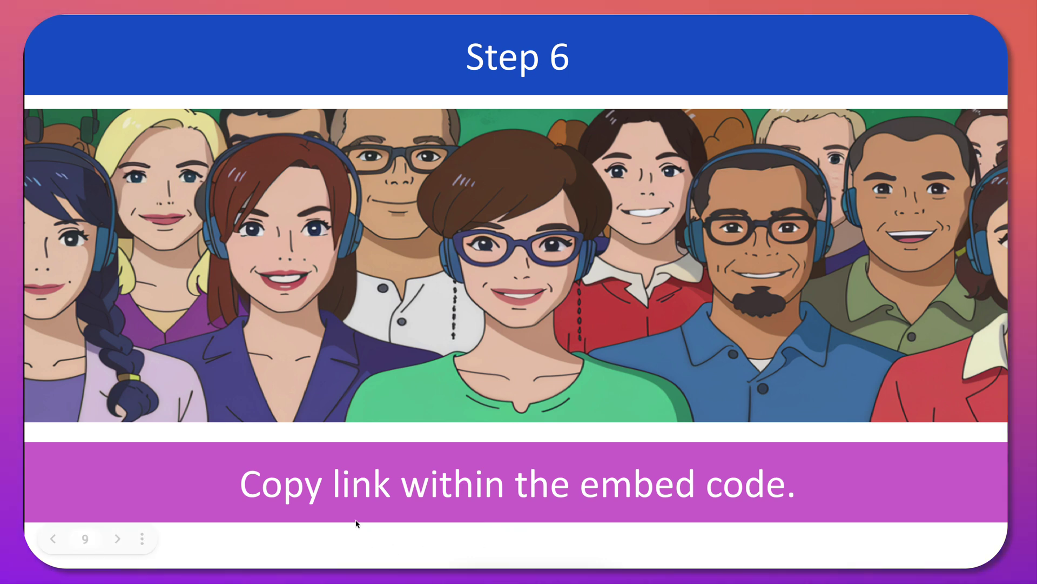
pyautogui.click(120, 537)
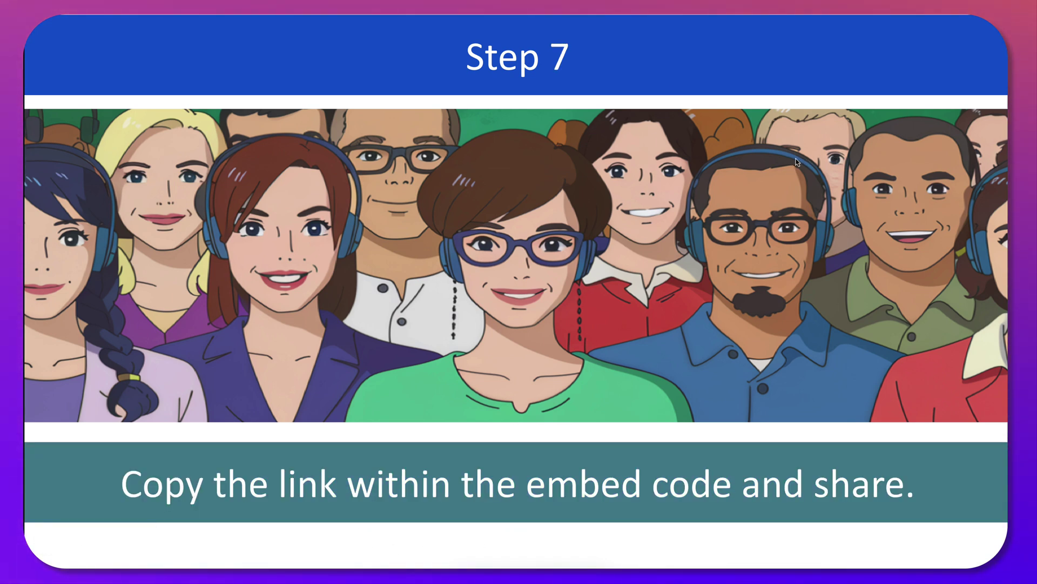
pyautogui.click(117, 539)
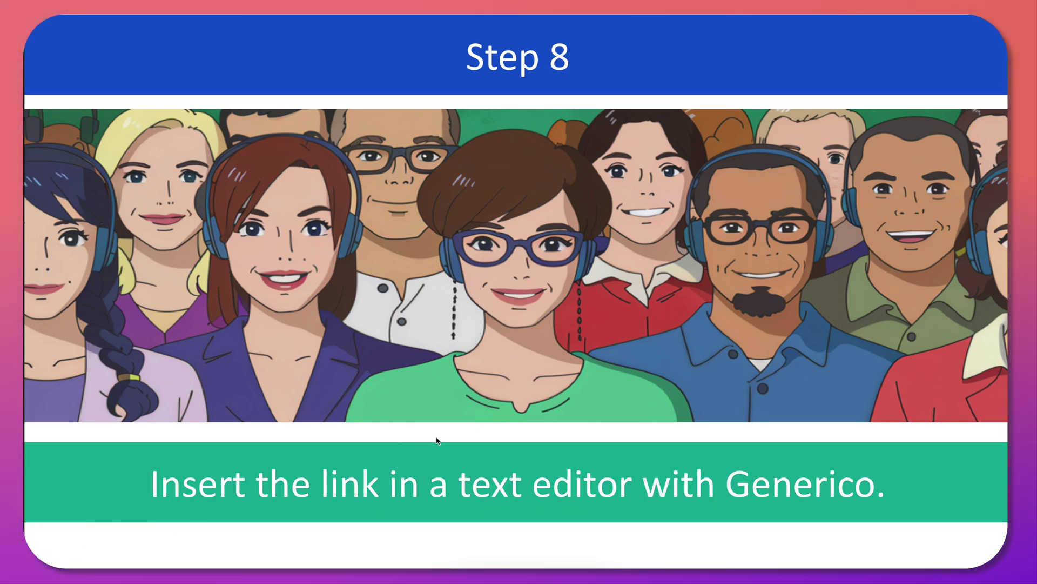
pyautogui.moveTo(225, 514)
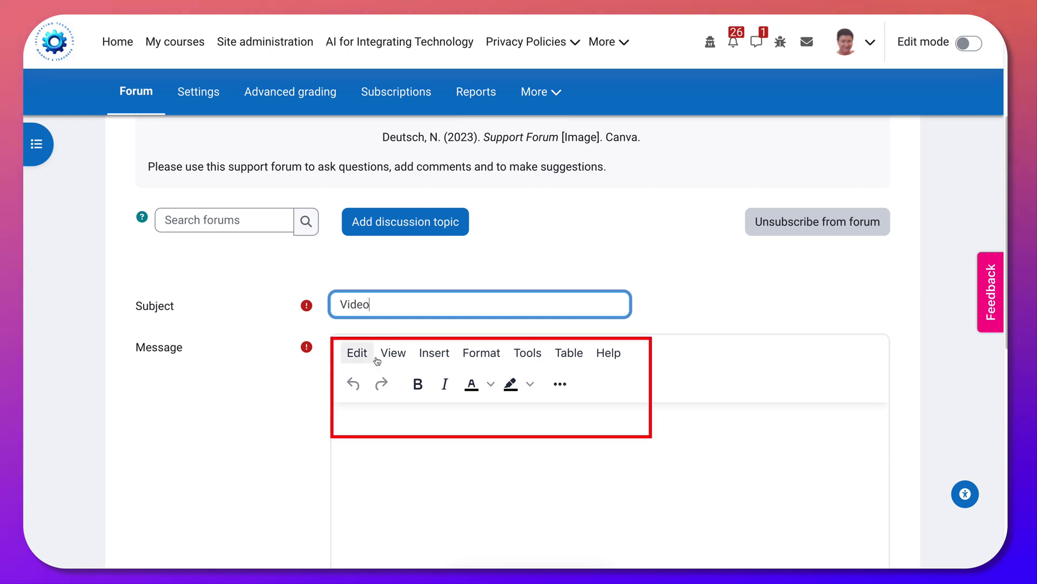
# Step: Insert a Generico Website widget holding the pasted Drive video preview URL into the message
pyautogui.click(560, 384)
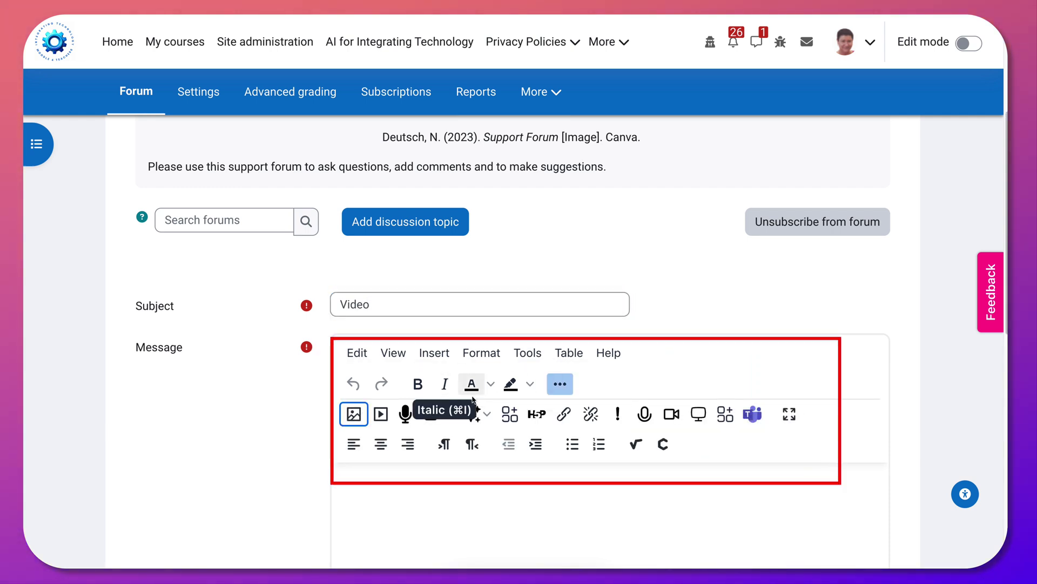
pyautogui.click(434, 352)
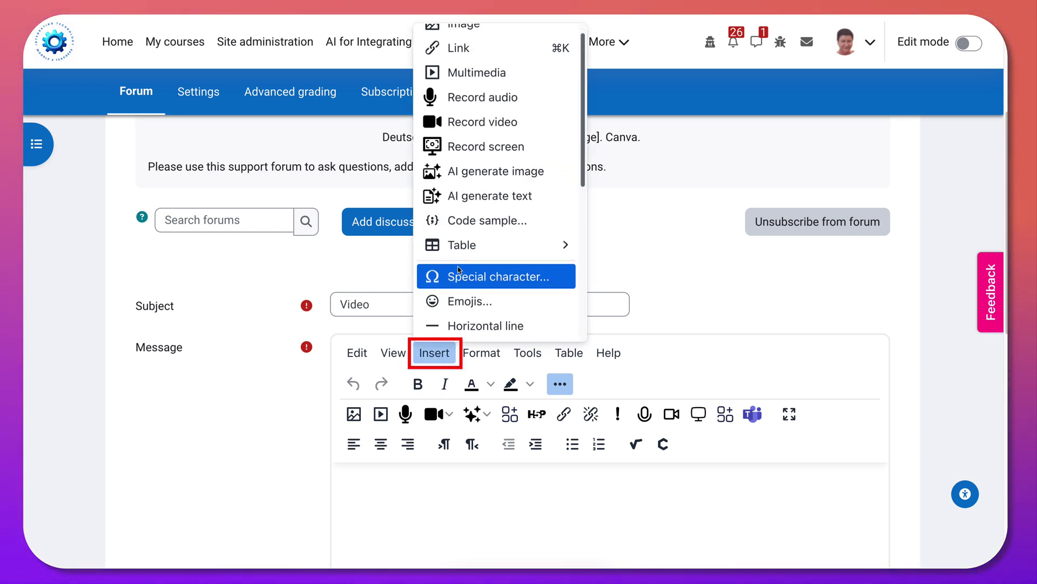
pyautogui.scroll(-3, 459, 269)
pyautogui.scroll(-2, 458, 269)
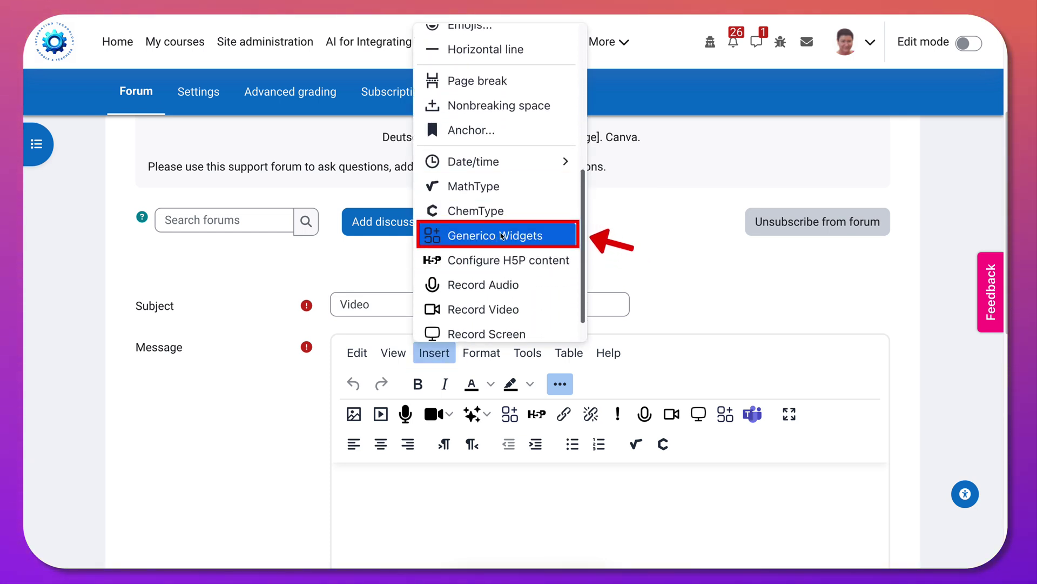
pyautogui.click(501, 236)
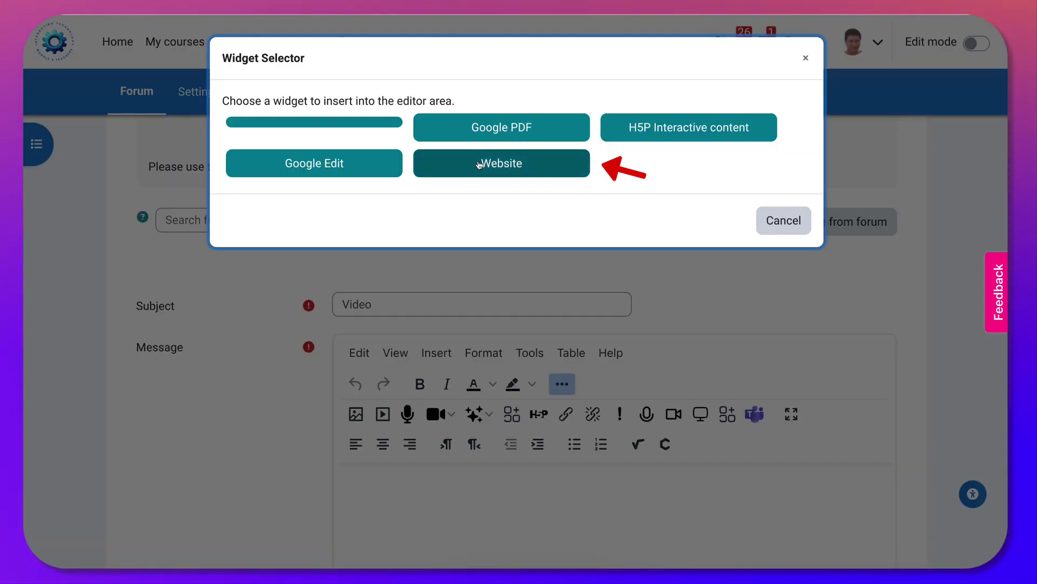
pyautogui.click(479, 165)
pyautogui.click(364, 372)
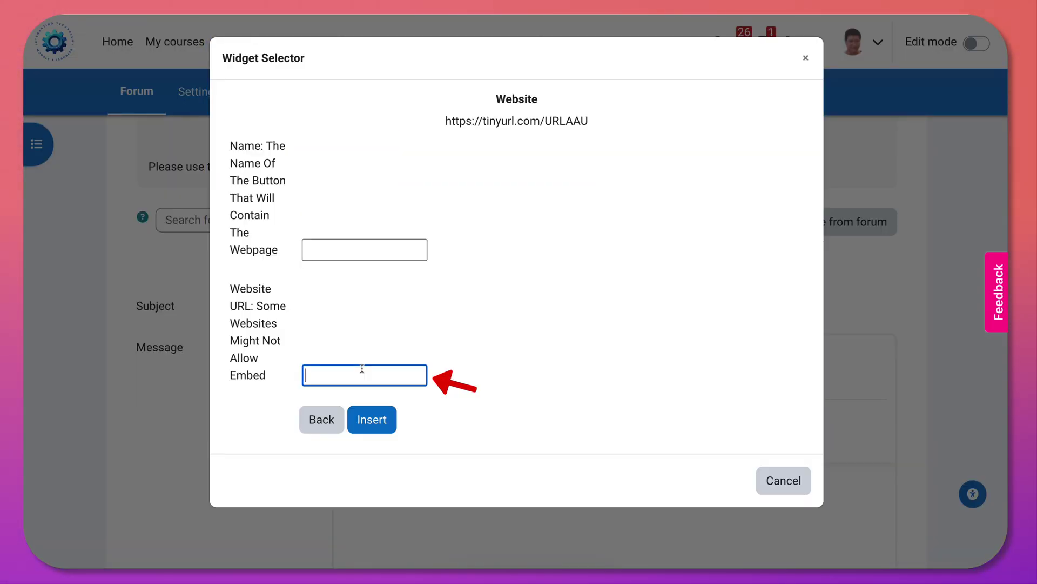
pyautogui.hotkey('ctrl', 'v')
pyautogui.click(371, 419)
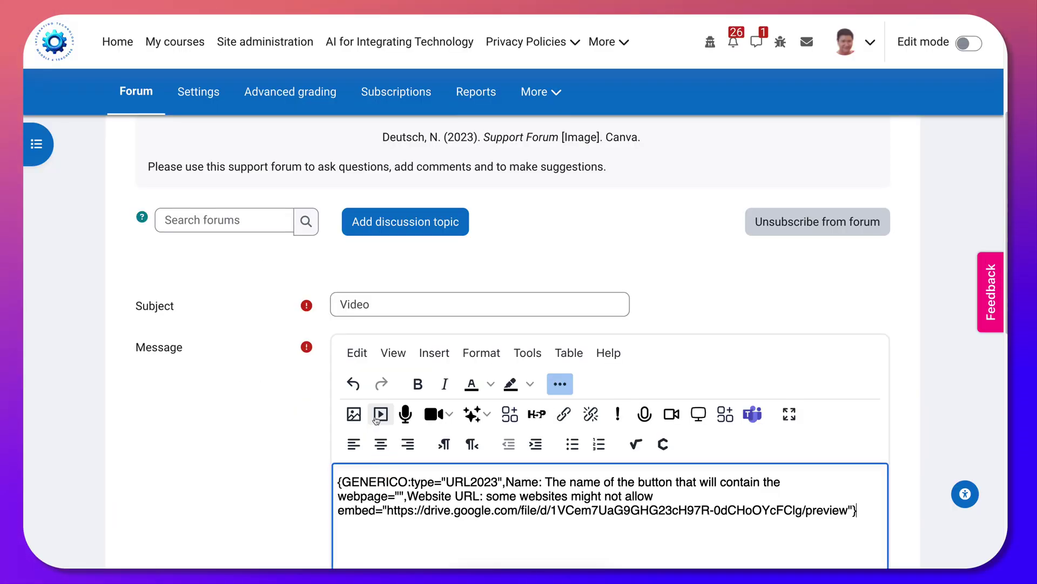
pyautogui.scroll(-2, 404, 414)
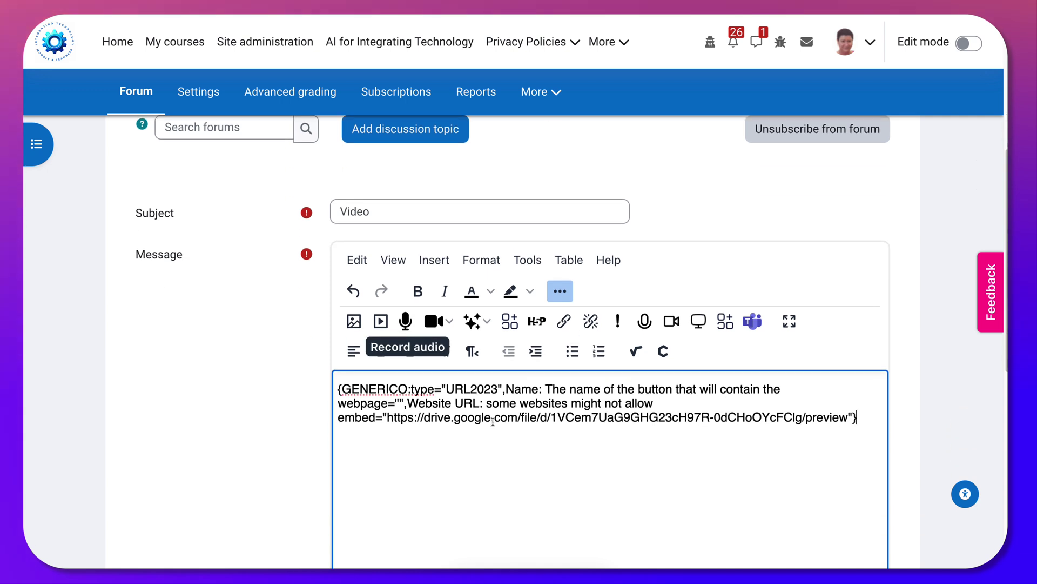
pyautogui.click(865, 411)
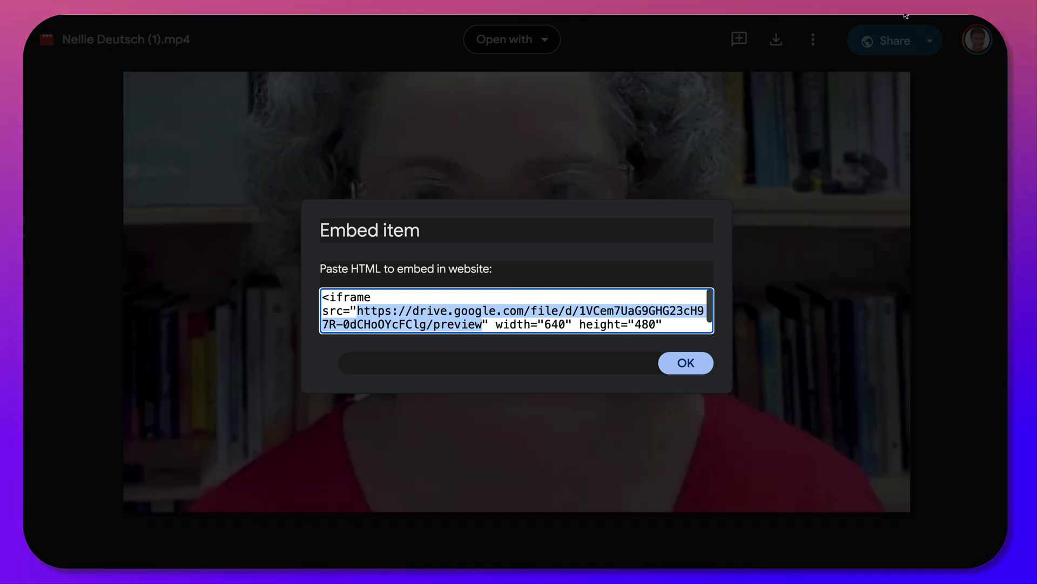
# Step: Copy the selected preview link from the Embed item dialog
pyautogui.rightClick(441, 319)
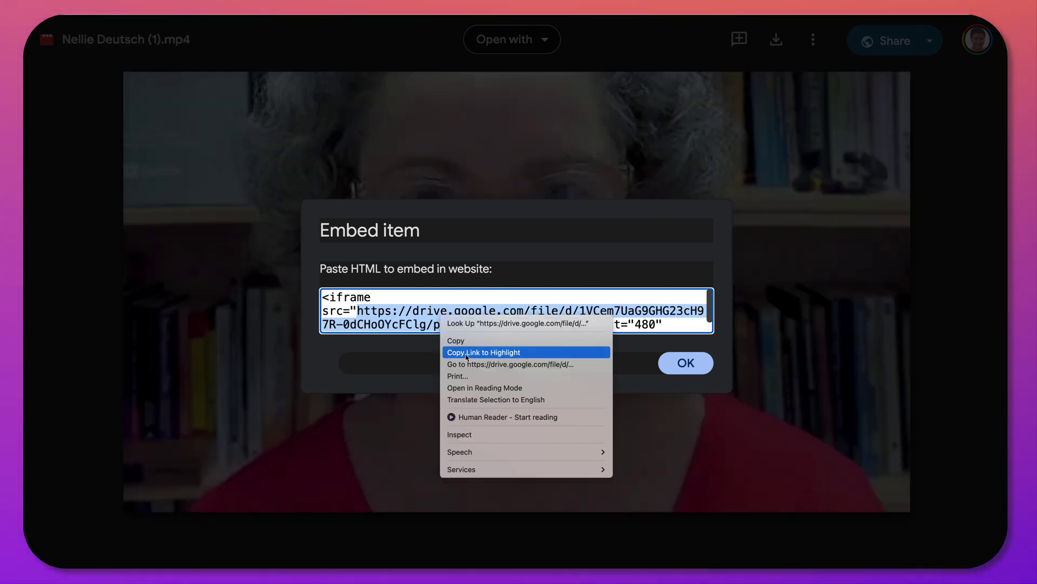
pyautogui.click(464, 341)
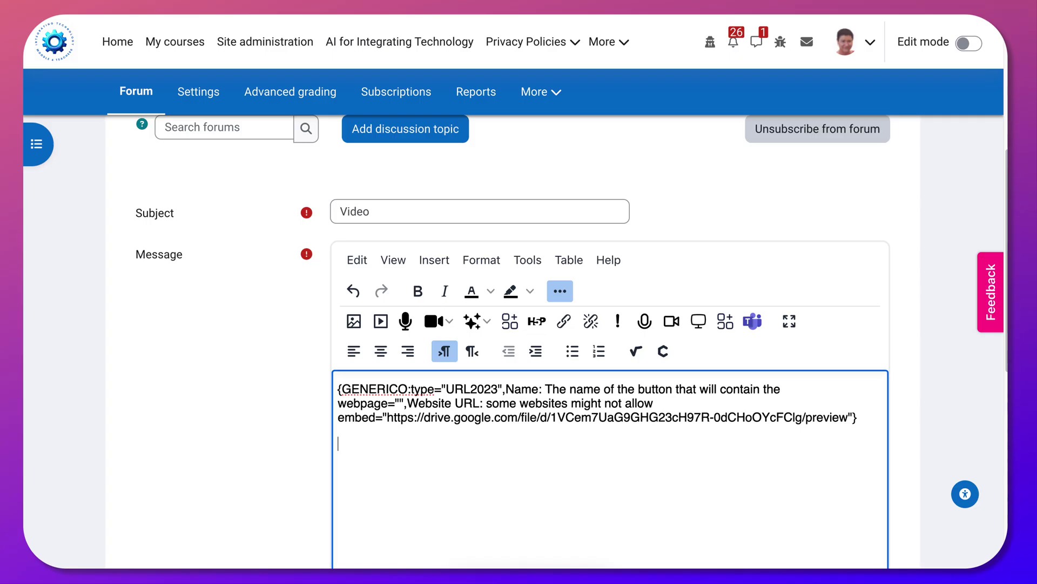
# Step: Insert a Generico Website widget with the pasted preview URL via Insert > Generico Widgets
pyautogui.click(439, 268)
pyautogui.scroll(-6, 473, 407)
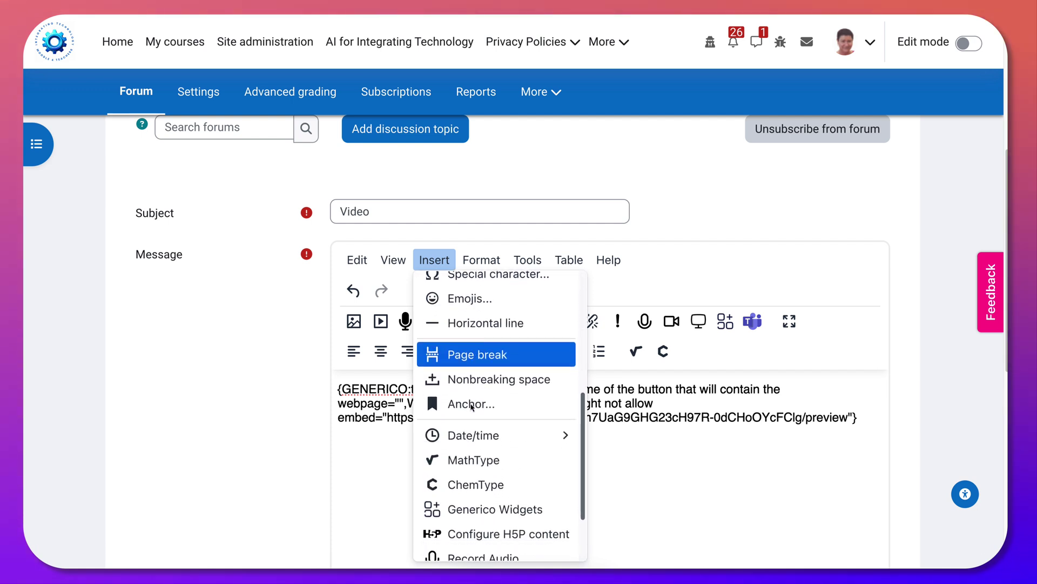
pyautogui.scroll(-2, 472, 406)
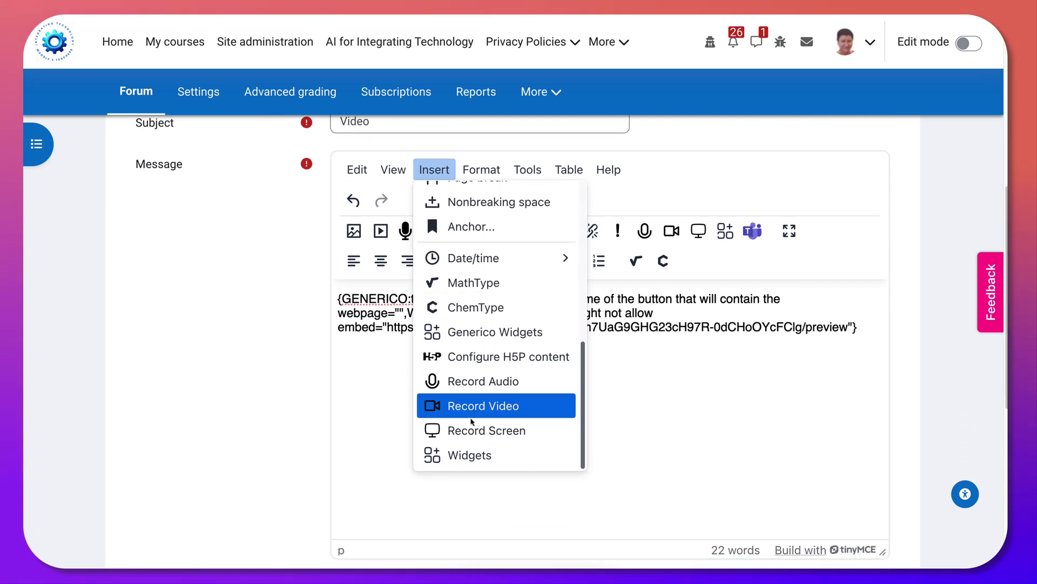
pyautogui.click(497, 329)
pyautogui.click(537, 161)
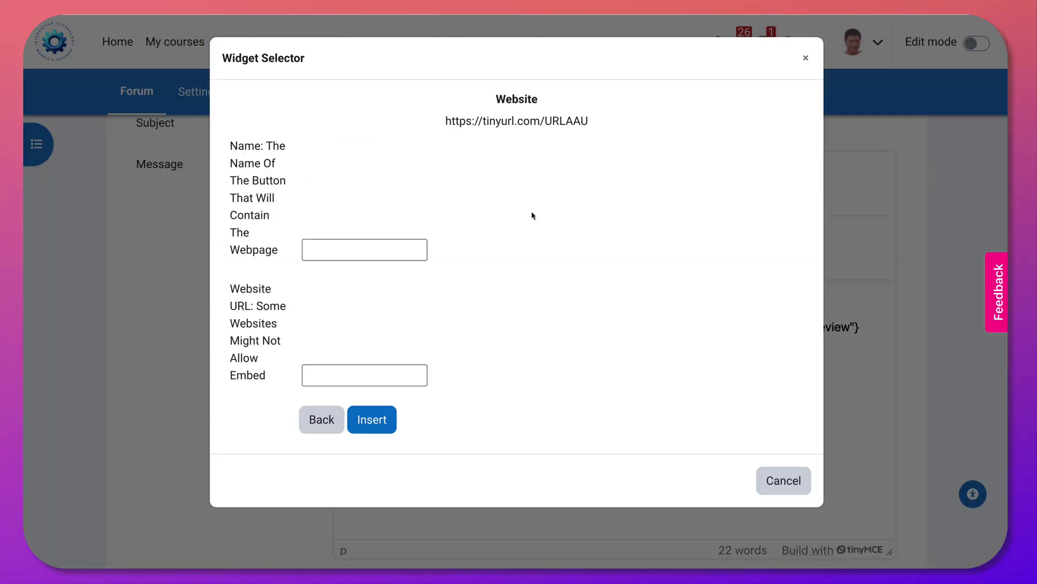
pyautogui.click(348, 378)
pyautogui.hotkey('ctrl', 'v')
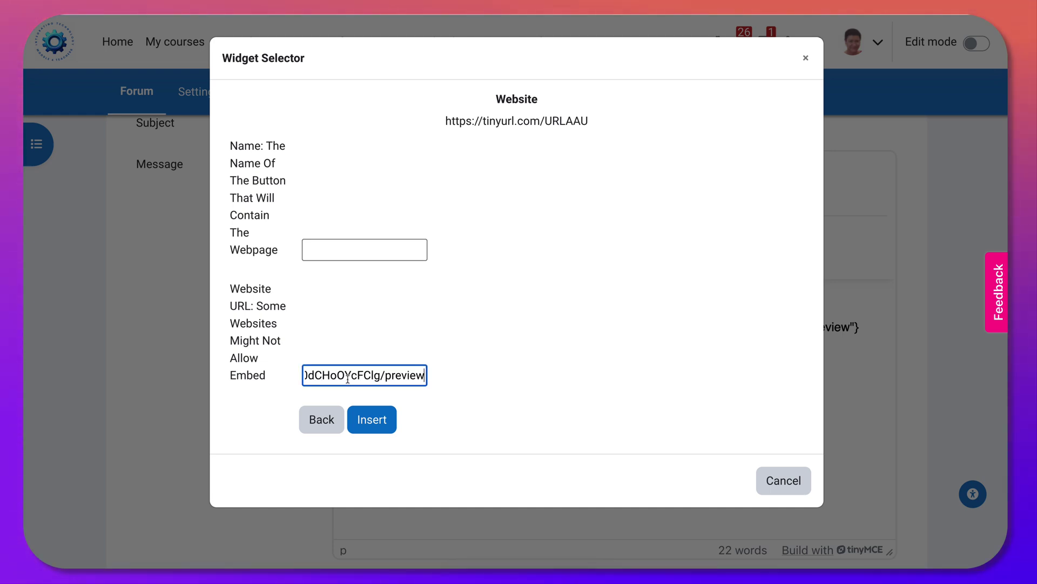
pyautogui.click(372, 419)
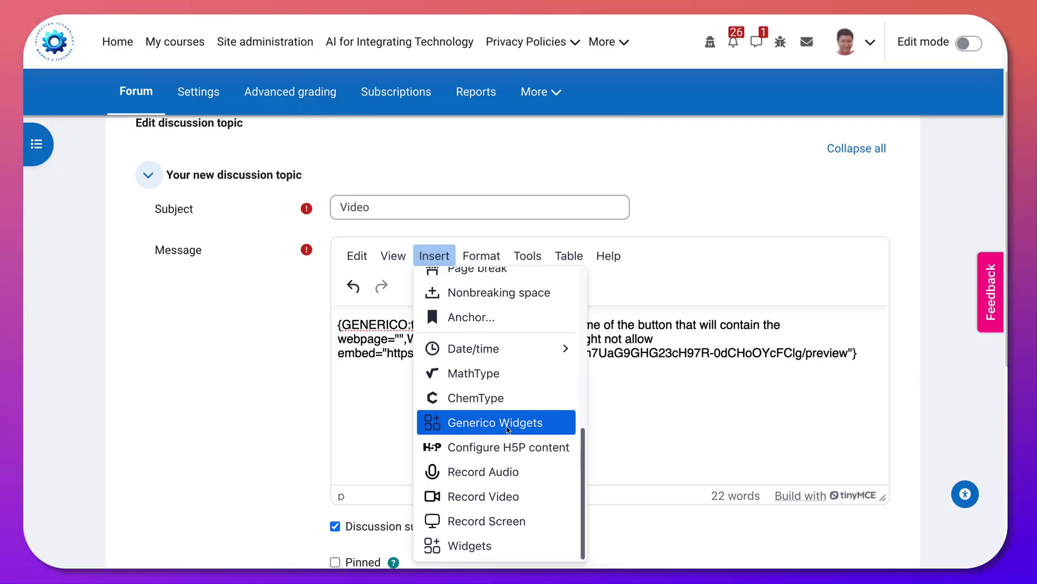
# Step: Add another Website widget with the second file's preview link below the first
pyautogui.click(508, 427)
pyautogui.click(471, 163)
pyautogui.click(347, 373)
pyautogui.hotkey('ctrl', 'v')
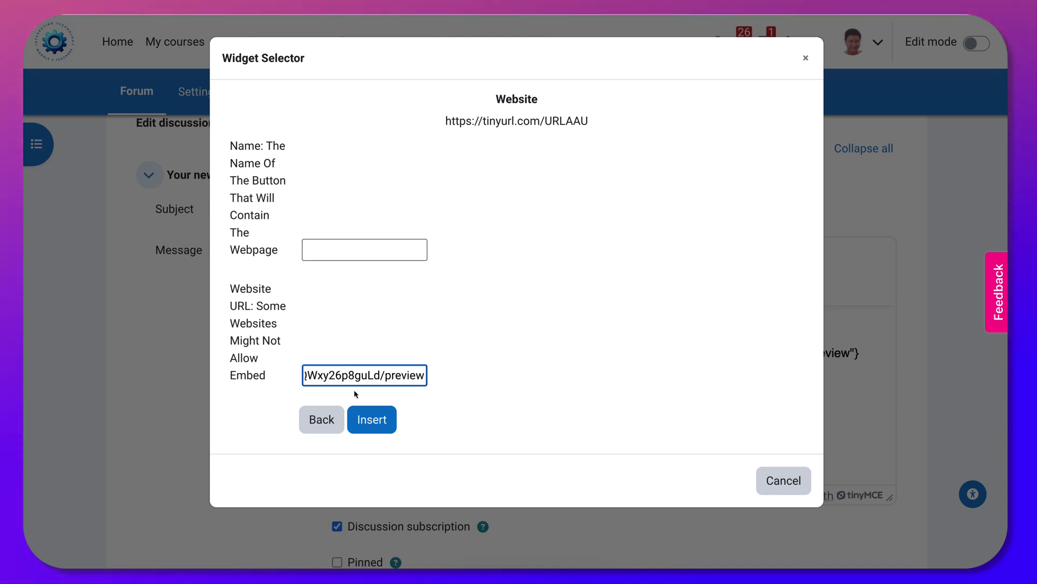
pyautogui.click(370, 420)
pyautogui.scroll(-4, 372, 419)
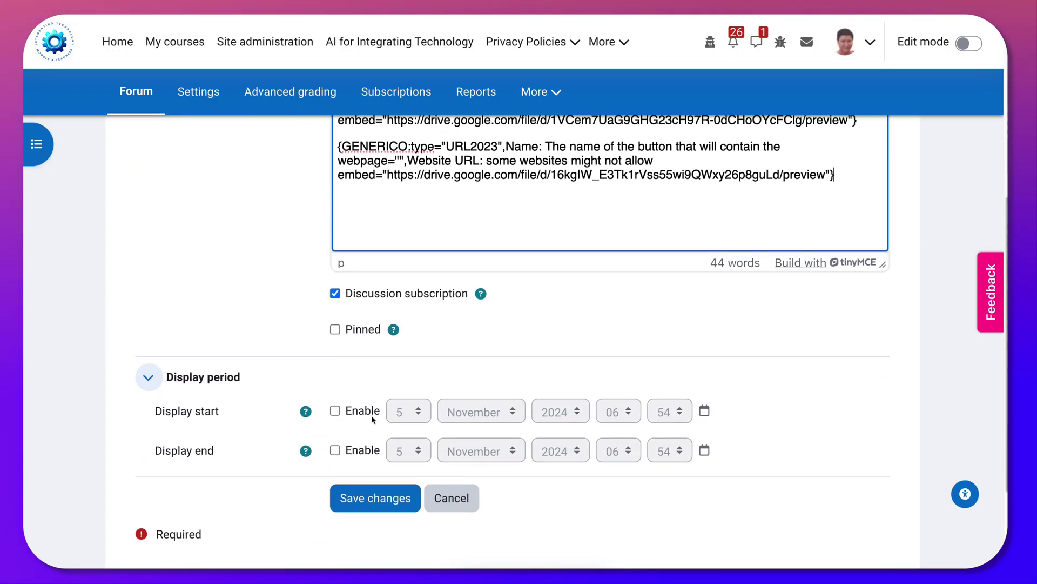
pyautogui.scroll(-3, 371, 420)
# Step: Save the forum post and scroll down to its embedded players
pyautogui.click(399, 351)
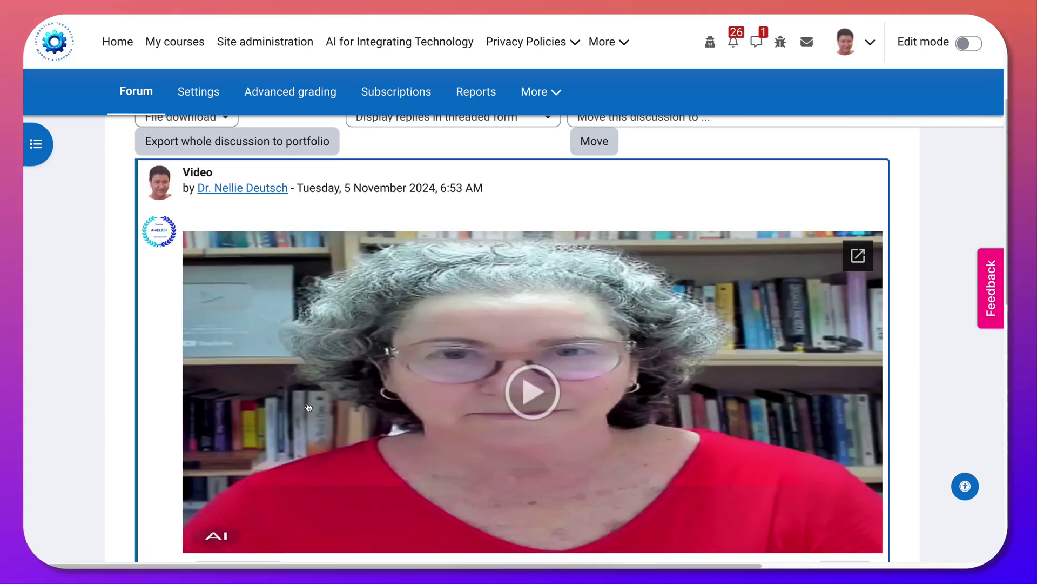
pyautogui.scroll(-2, 309, 406)
pyautogui.scroll(-3, 422, 413)
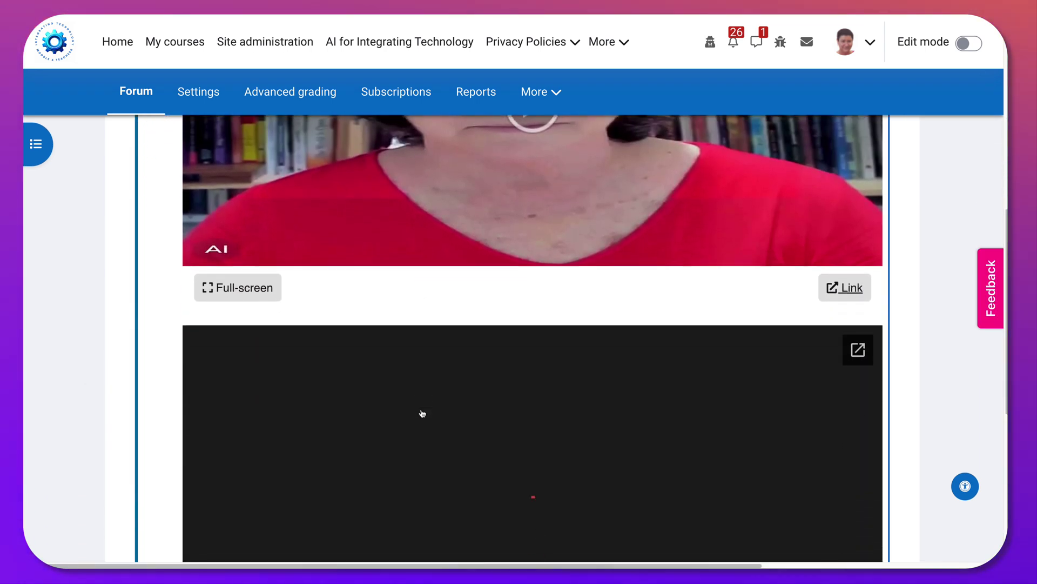
# Step: Play and pause the embedded audio, then the embedded video, in the published post
pyautogui.click(422, 422)
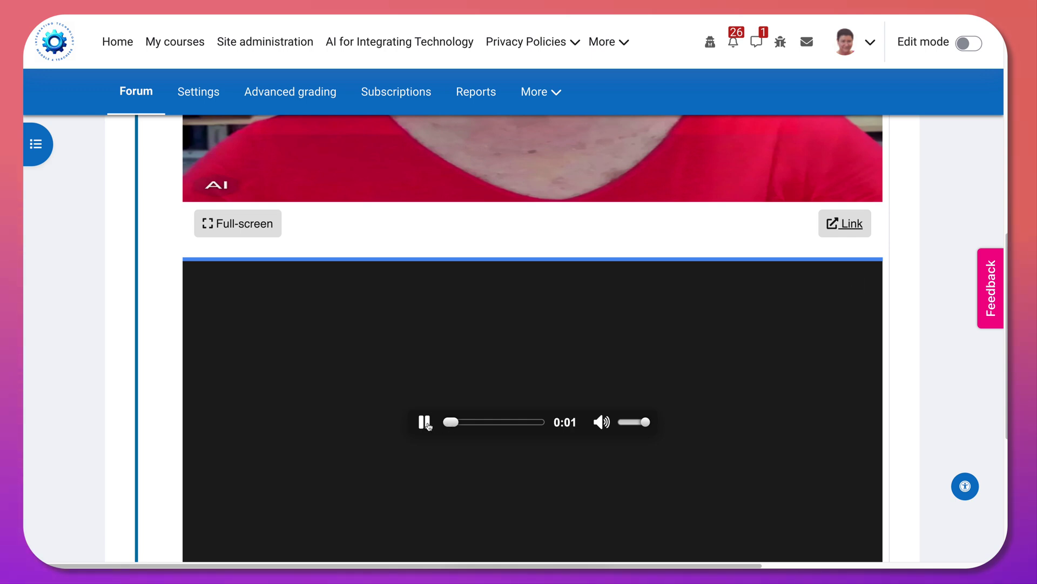
pyautogui.click(424, 422)
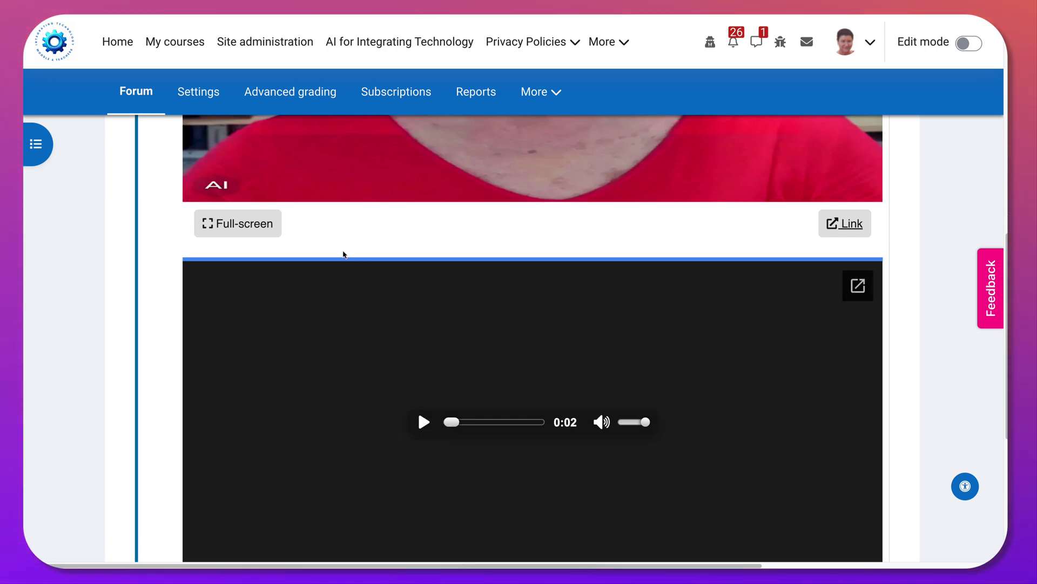
pyautogui.scroll(5, 343, 255)
pyautogui.click(703, 335)
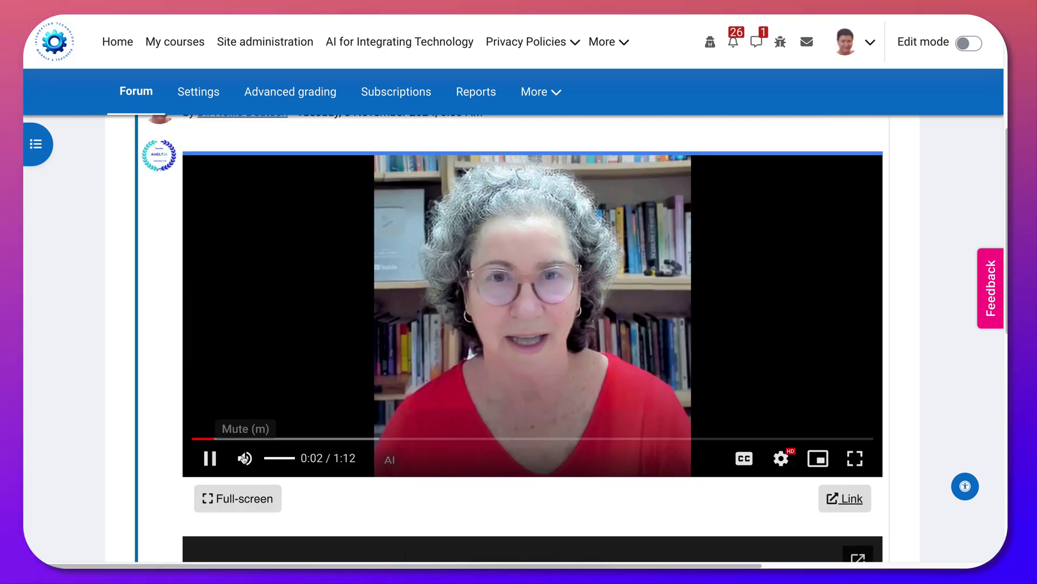
pyautogui.click(213, 458)
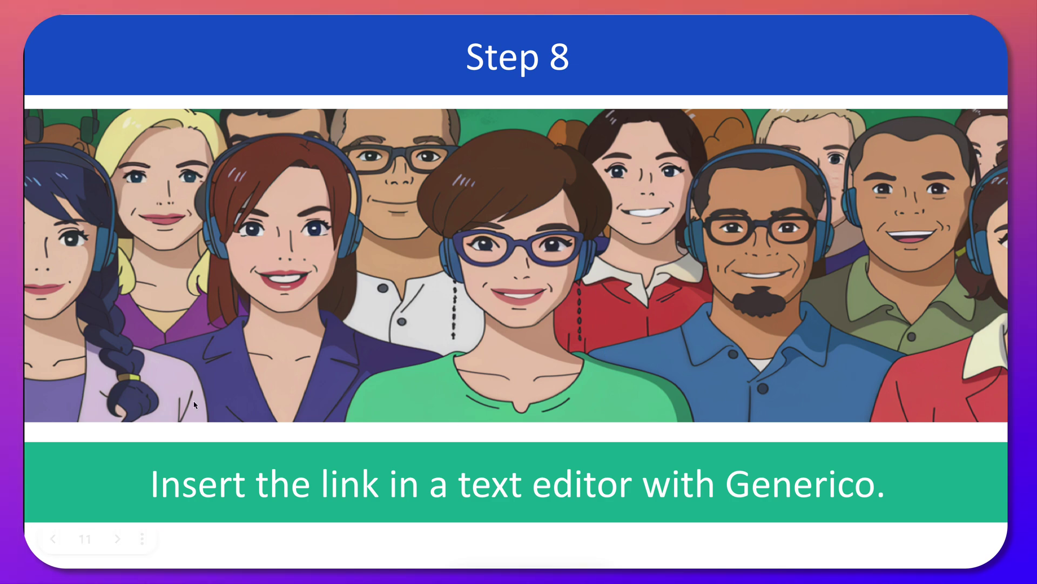
# Step: Advance past Step 9 to the Step 10 'Share link in your social networks' slide
pyautogui.click(118, 538)
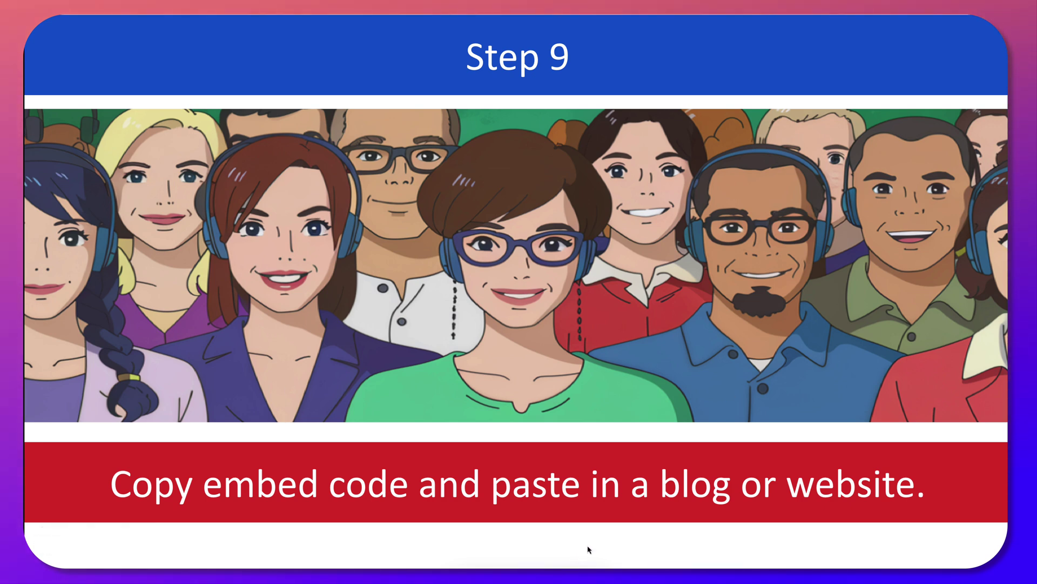
pyautogui.click(118, 538)
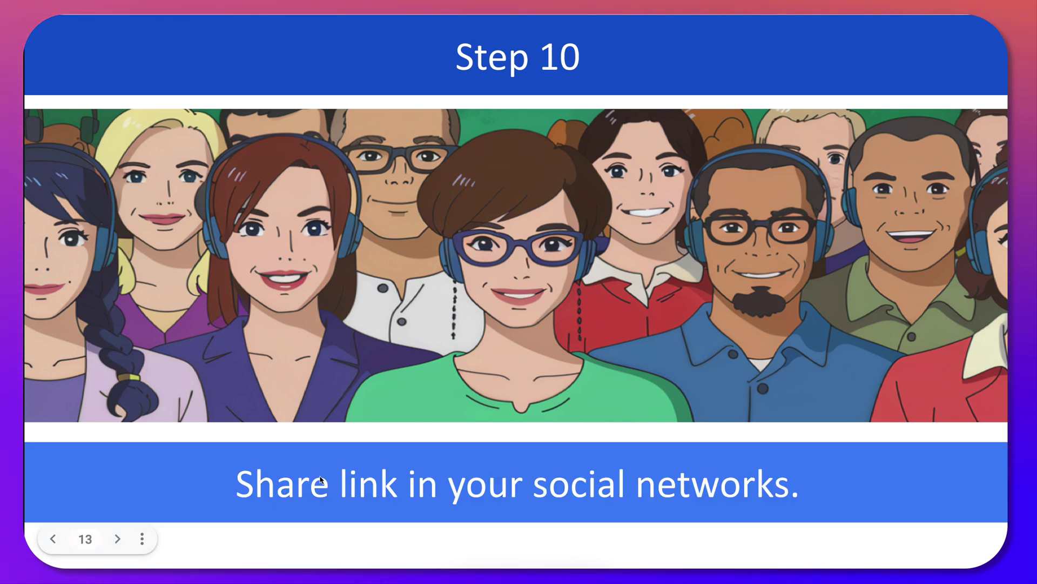